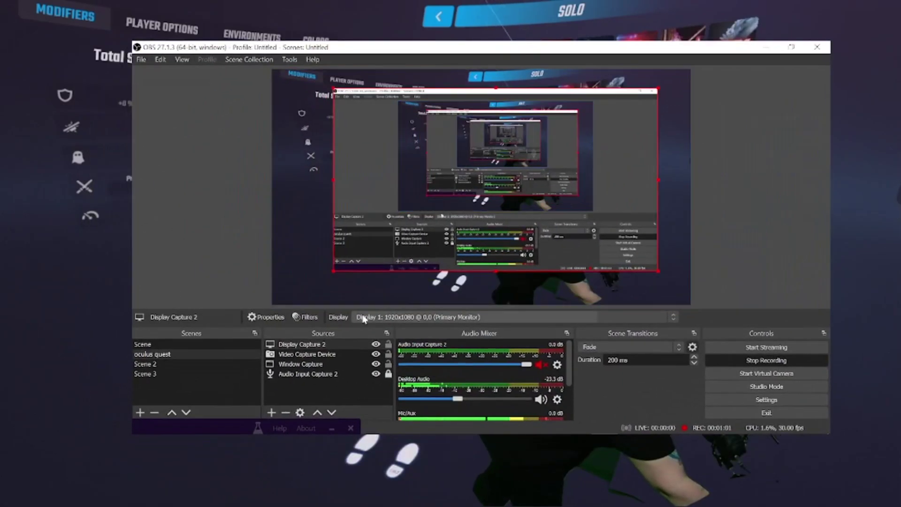
Step: Open the Window Capture source's properties and choose [capture.exe]: LIV Output as the captured window
{"action": "double_click", "coordinate": [300, 364]}
{"action": "left_click", "coordinate": [512, 345]}
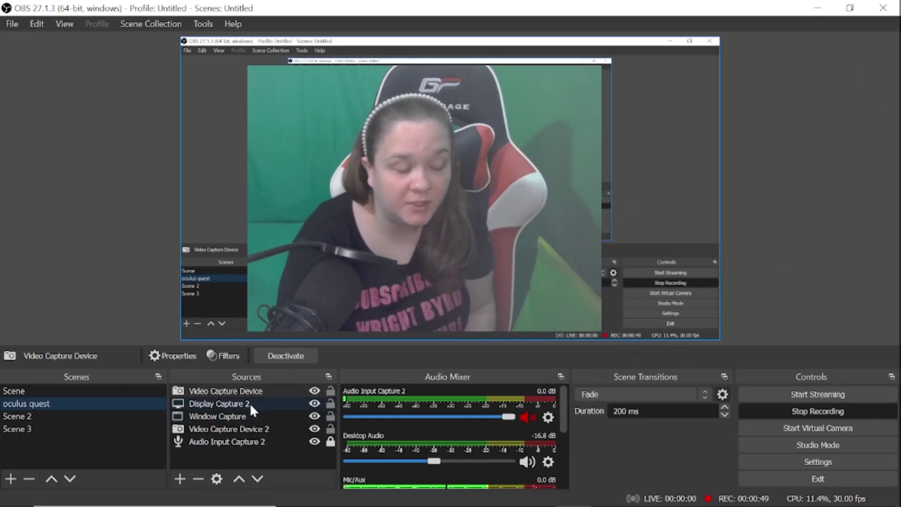
{"action": "mouse_move", "coordinate": [220, 415]}
{"action": "left_mouse_down"}
{"action": "mouse_move", "coordinate": [232, 399]}
{"action": "mouse_move", "coordinate": [236, 407]}
{"action": "left_mouse_up"}
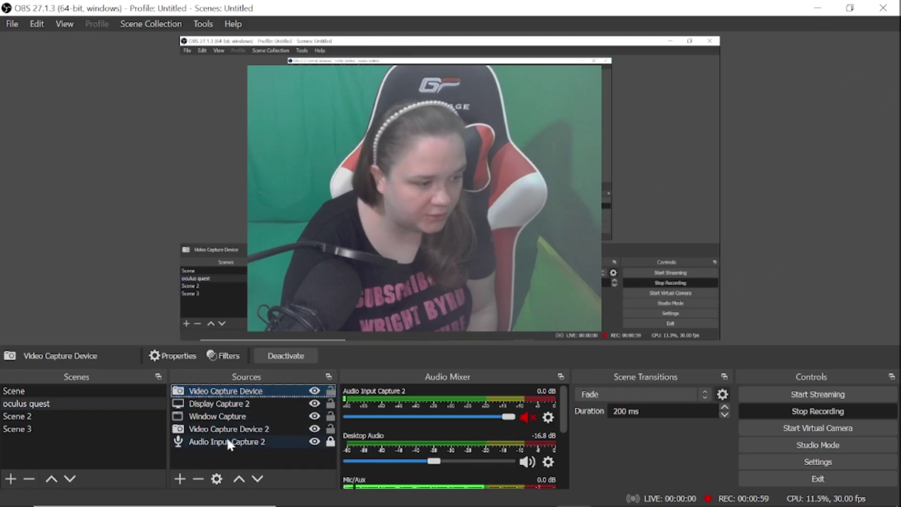
{"action": "double_click", "coordinate": [235, 415]}
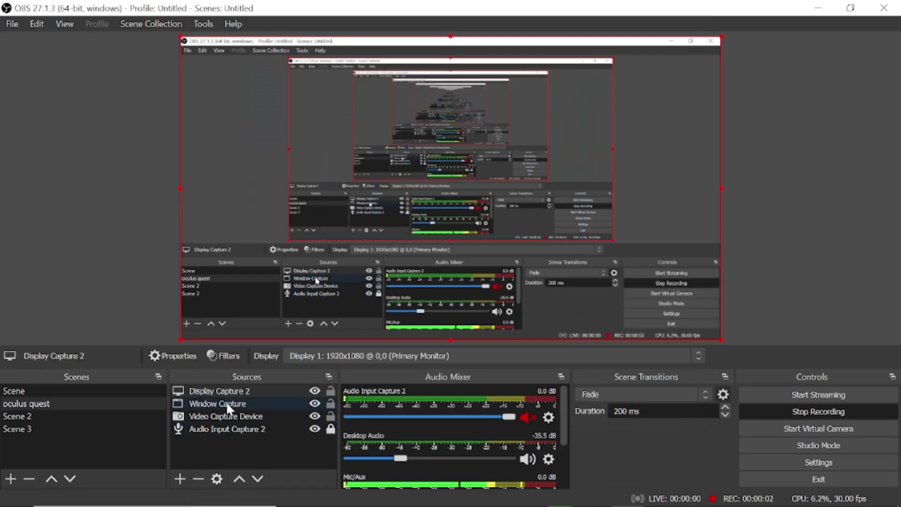
{"action": "left_click", "coordinate": [241, 402]}
{"action": "double_click", "coordinate": [241, 401]}
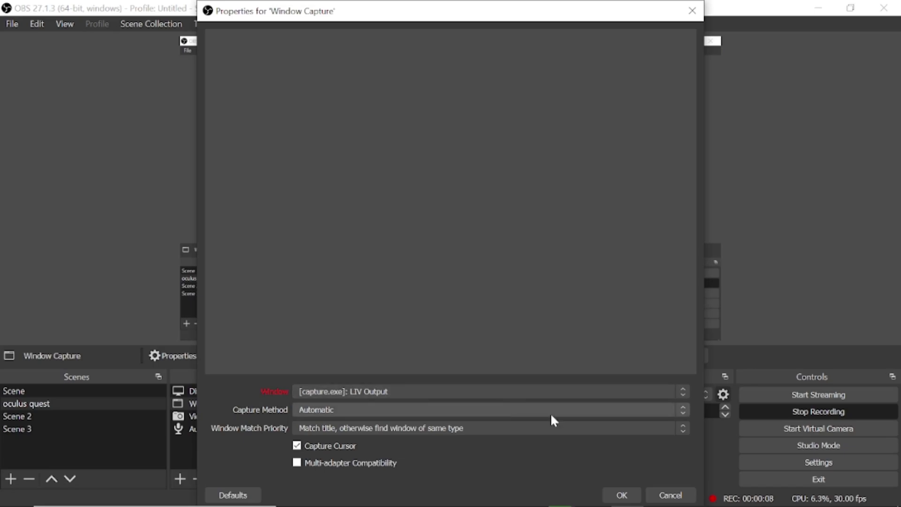
{"action": "left_click", "coordinate": [404, 390]}
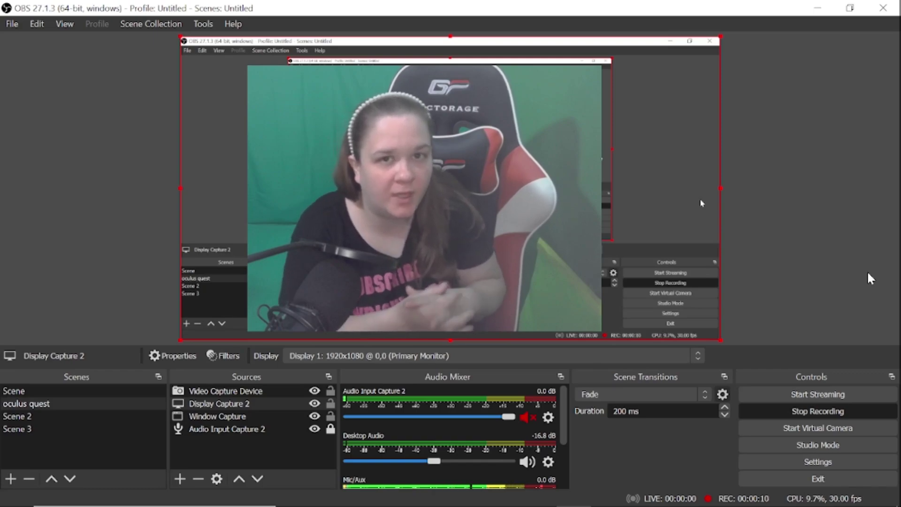
Step: Deactivate the webcam feed of the Video Capture Device source
{"action": "left_click", "coordinate": [234, 388]}
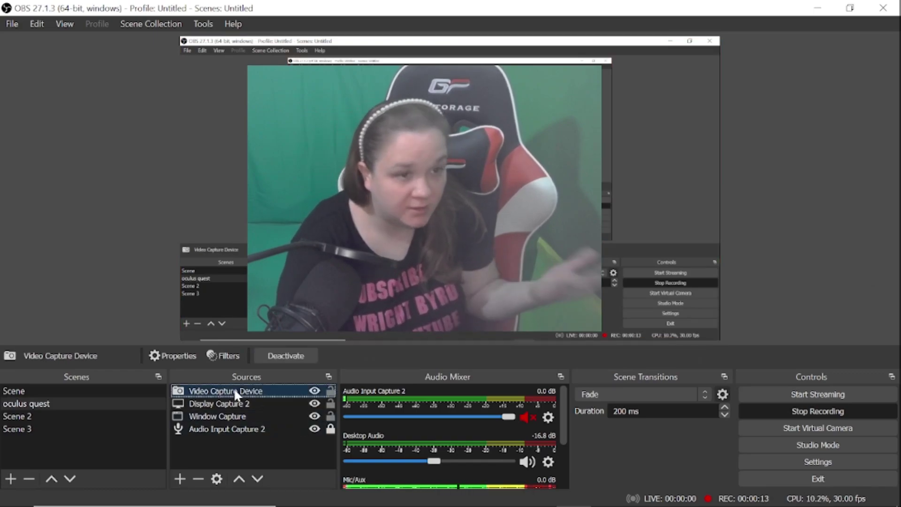
{"action": "right_click", "coordinate": [233, 388]}
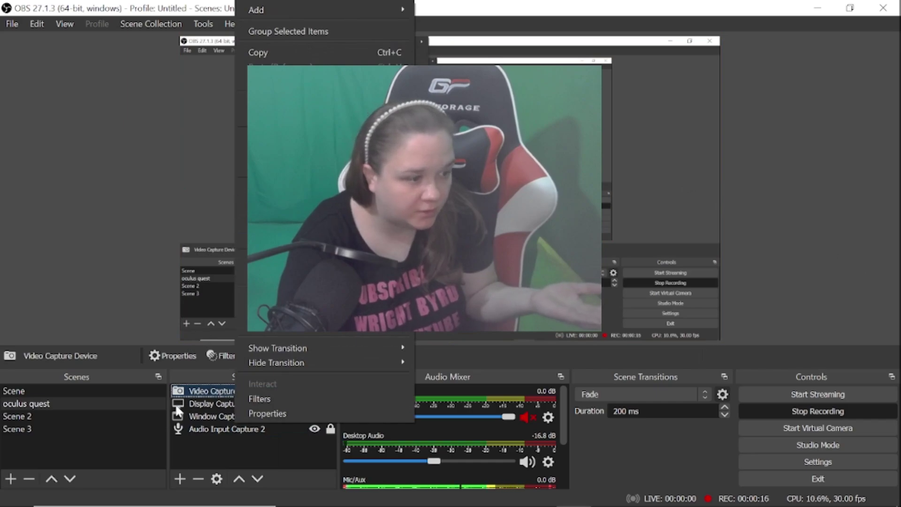
{"action": "left_click", "coordinate": [194, 392]}
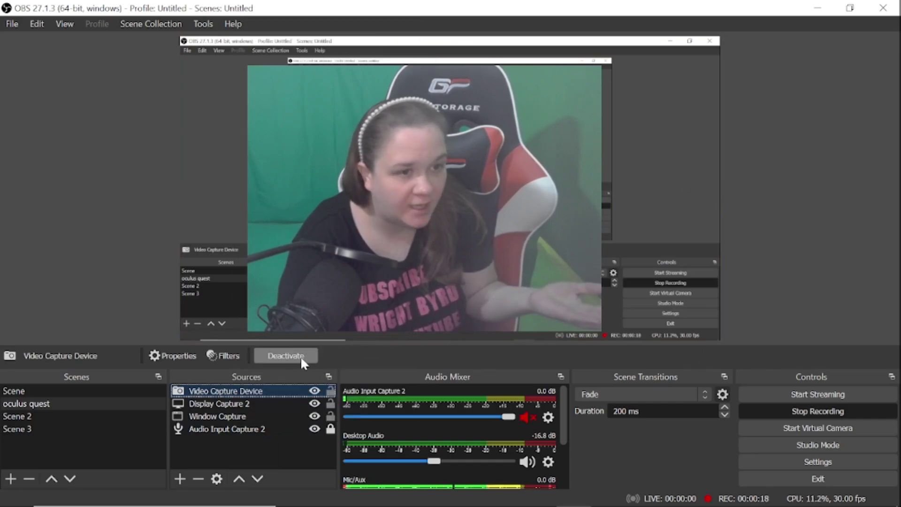
{"action": "left_click", "coordinate": [282, 357]}
{"action": "left_click", "coordinate": [277, 361]}
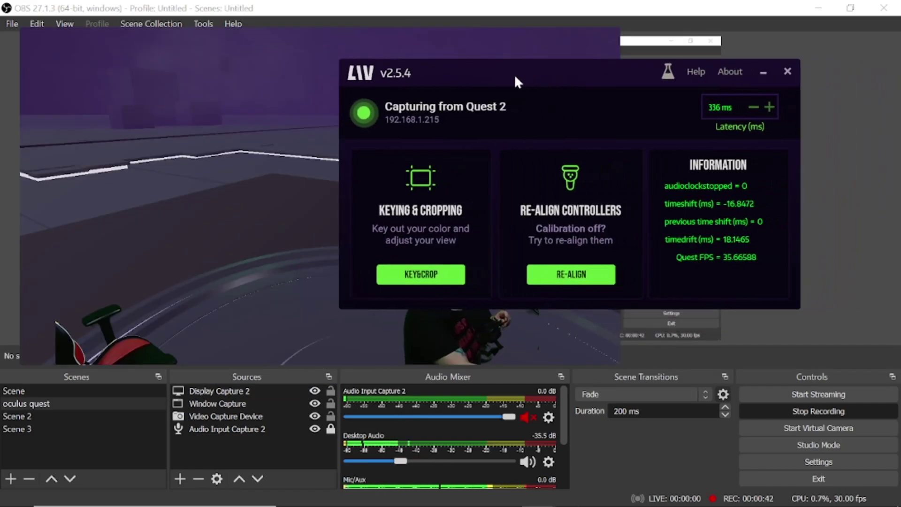
Step: Reset all LIV settings from its About window and confirm resetting everything
{"action": "left_click", "coordinate": [734, 75]}
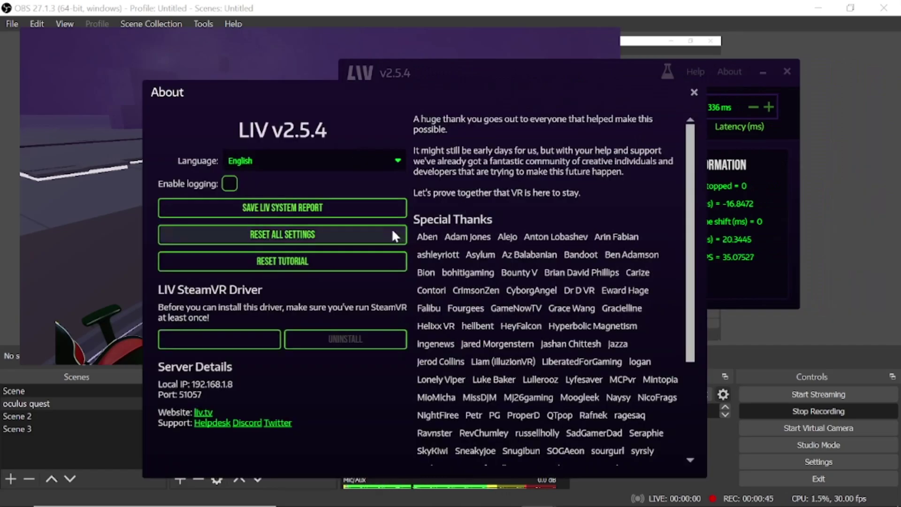
{"action": "left_click", "coordinate": [310, 235]}
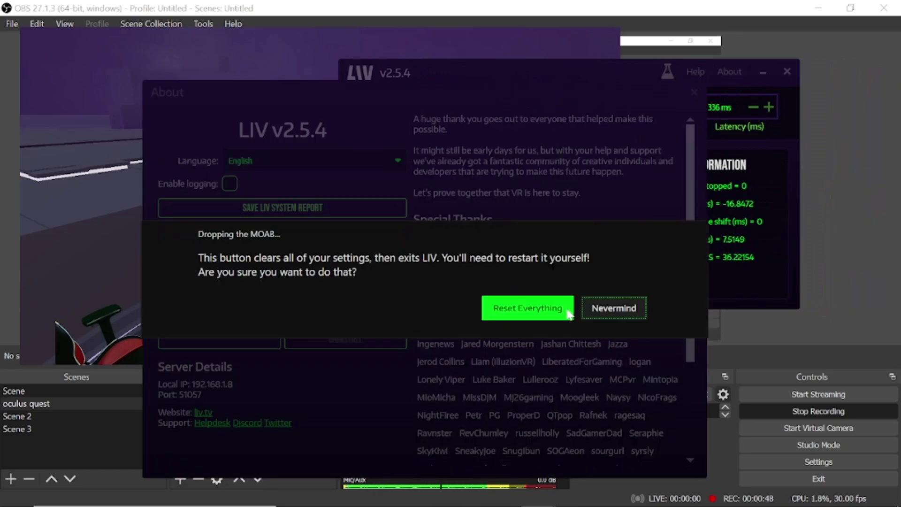
{"action": "left_click", "coordinate": [535, 310]}
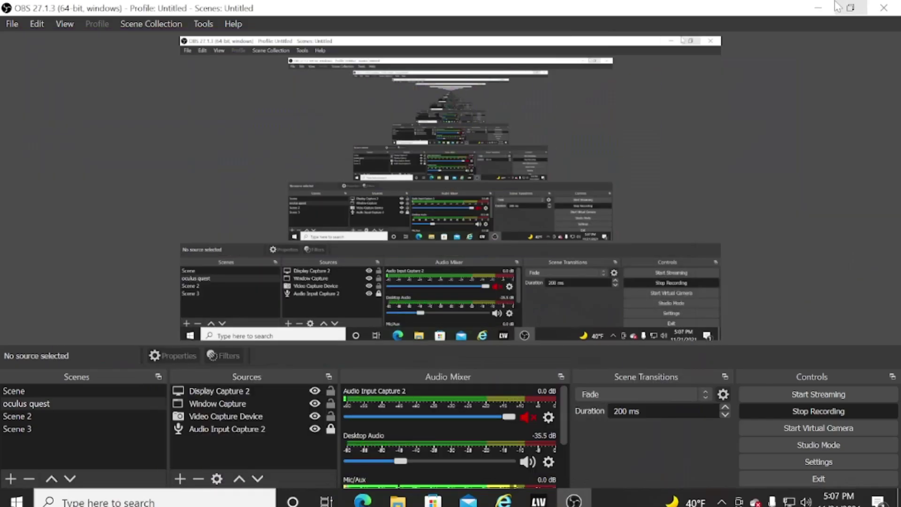
Step: Relaunch LIV from the desktop and accept its End-User License Agreement
{"action": "left_click", "coordinate": [850, 8]}
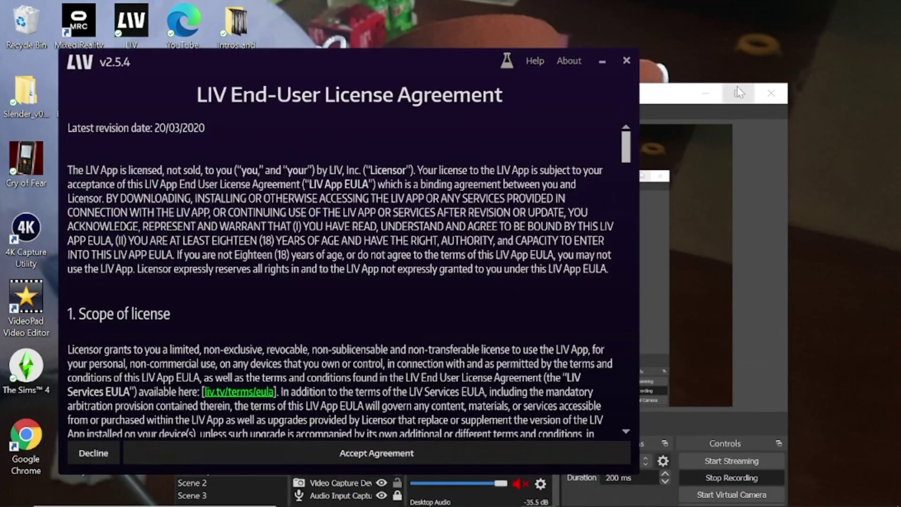
{"action": "left_click", "coordinate": [739, 92]}
{"action": "left_click_drag", "start_coordinate": [434, 57], "coordinate": [534, 27]}
{"action": "left_click", "coordinate": [466, 418]}
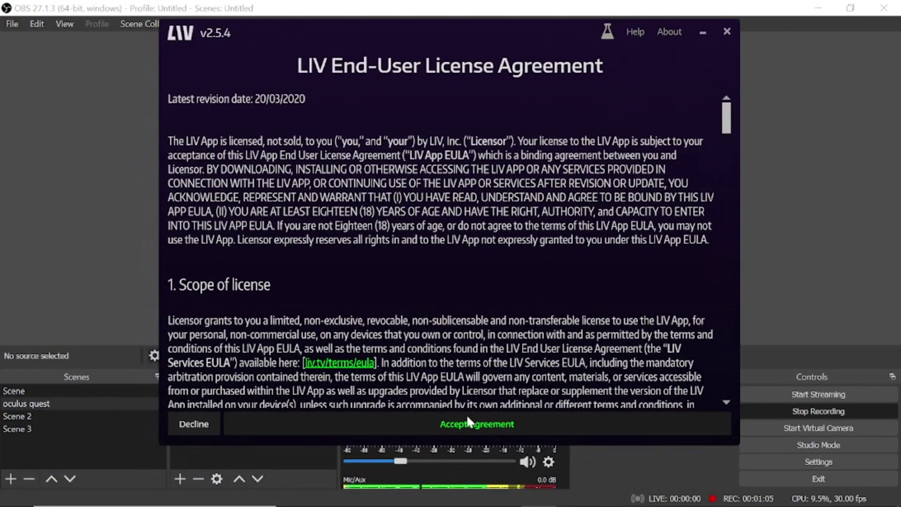
Step: Select the first USB Video Device as the LIV camera and proceed to its configuration
{"action": "left_click", "coordinate": [271, 391]}
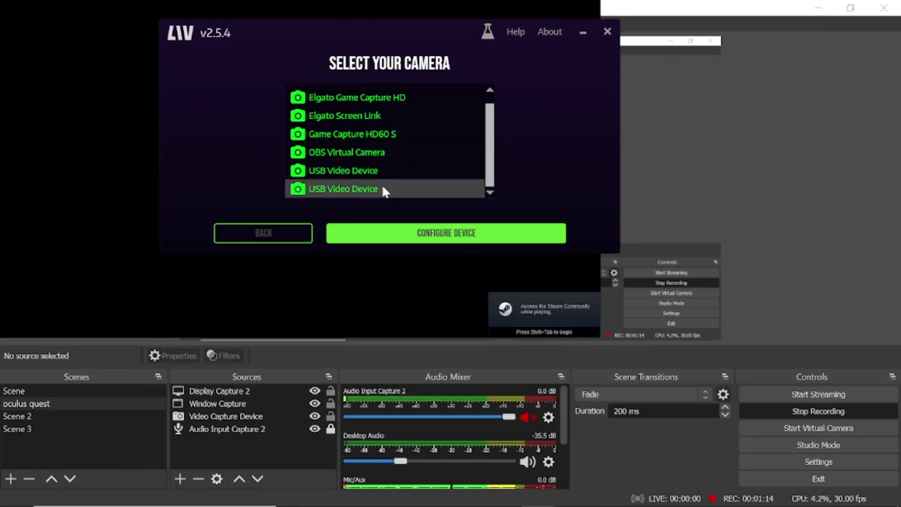
{"action": "left_click", "coordinate": [382, 176]}
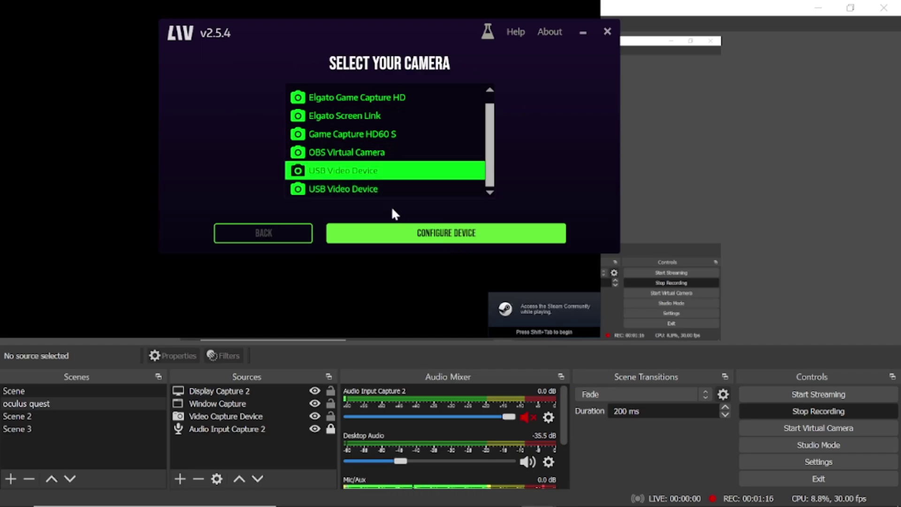
{"action": "left_click", "coordinate": [409, 235]}
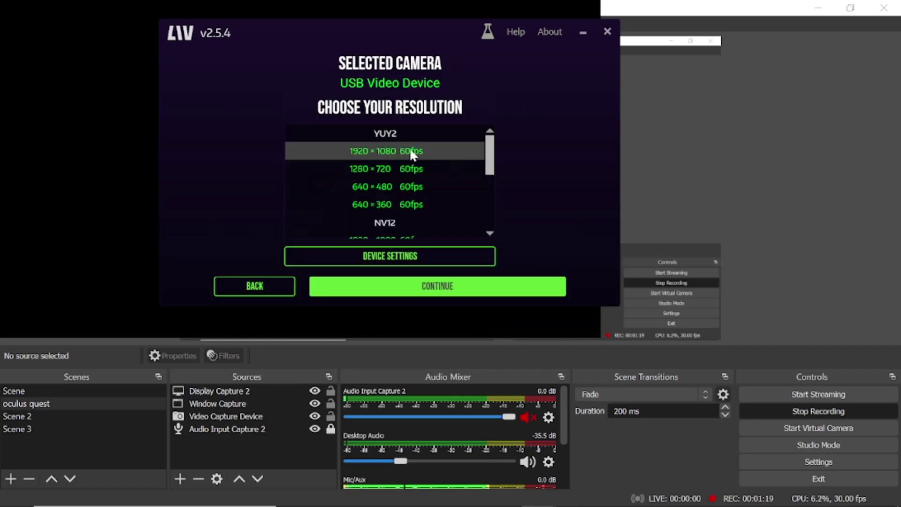
Step: Choose the YUY2 1920 × 1080 60fps resolution for the camera and continue
{"action": "left_click", "coordinate": [412, 153]}
{"action": "scroll", "coordinate": [402, 197], "scroll_direction": "down", "scroll_amount": 1}
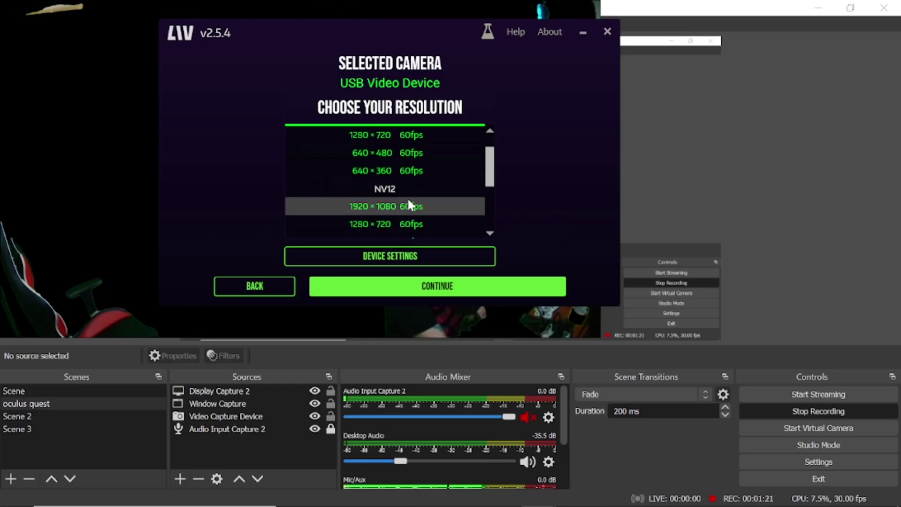
{"action": "scroll", "coordinate": [403, 211], "scroll_direction": "up", "scroll_amount": 1}
{"action": "scroll", "coordinate": [396, 222], "scroll_direction": "down", "scroll_amount": 4}
{"action": "scroll", "coordinate": [423, 202], "scroll_direction": "up", "scroll_amount": 4}
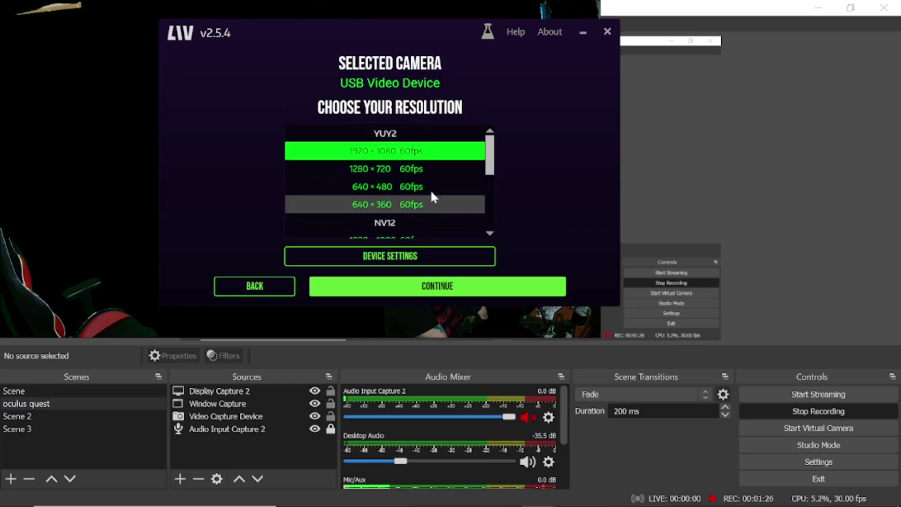
{"action": "left_click", "coordinate": [456, 288]}
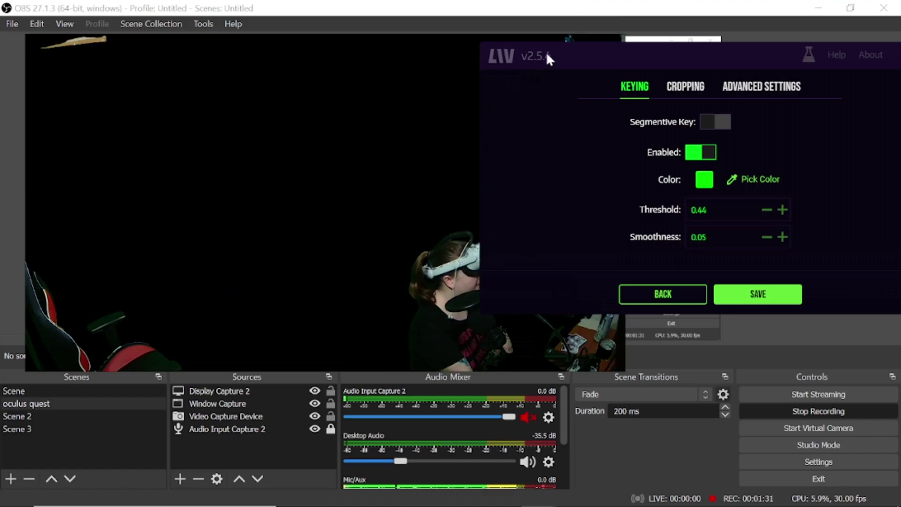
Step: Crop the camera image by 215 on the right and 52 at the top
{"action": "left_click_drag", "start_coordinate": [545, 51], "coordinate": [215, 14]}
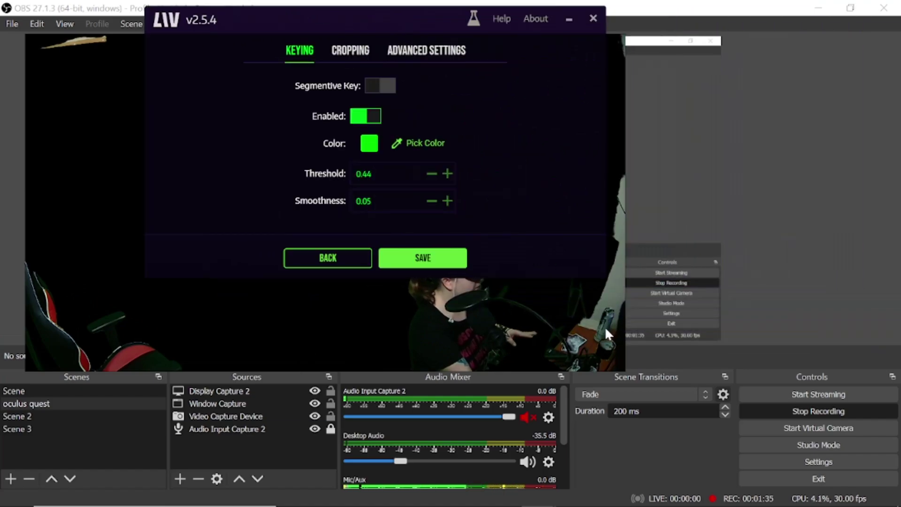
{"action": "left_click", "coordinate": [361, 50]}
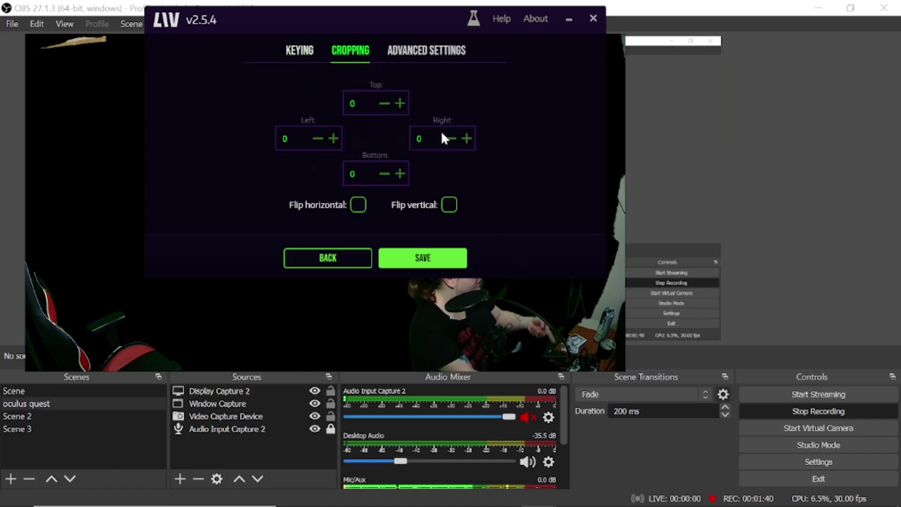
{"action": "left_click", "coordinate": [466, 137]}
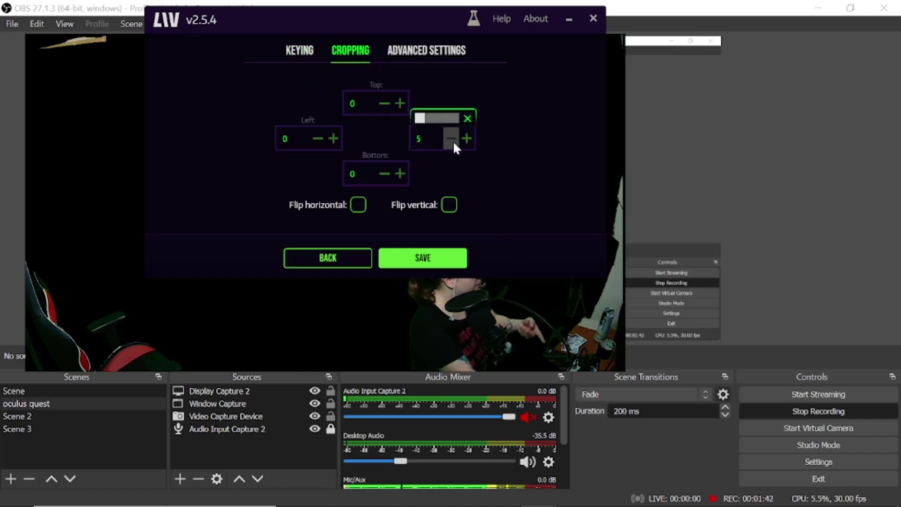
{"action": "left_click_drag", "start_coordinate": [440, 123], "coordinate": [425, 125]}
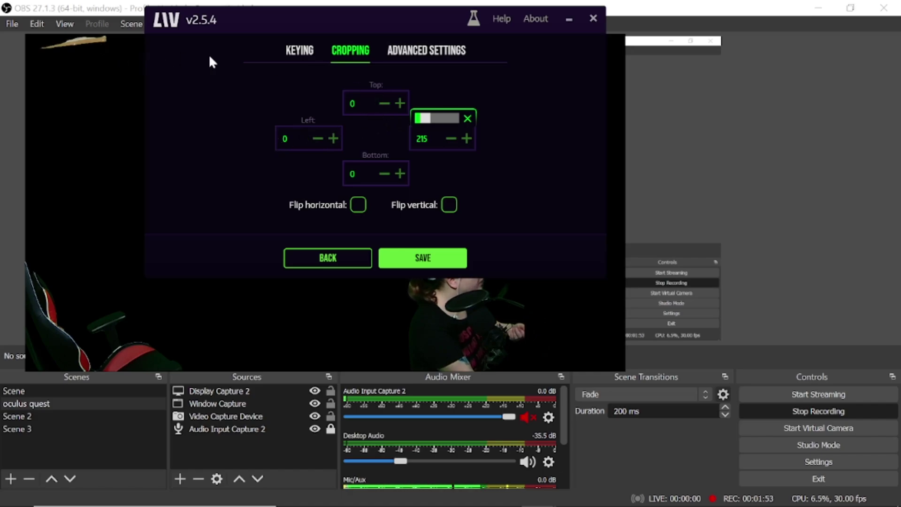
{"action": "left_click", "coordinate": [399, 103]}
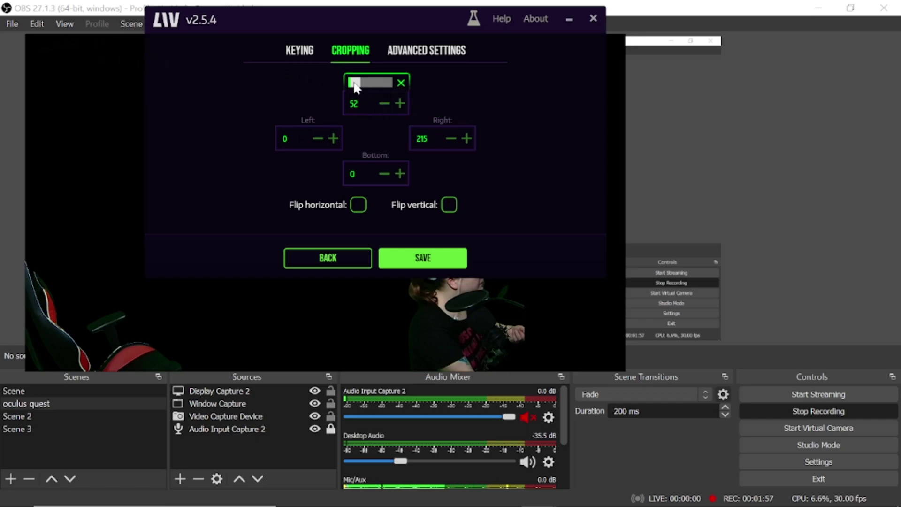
{"action": "left_click_drag", "start_coordinate": [302, 17], "coordinate": [332, 51]}
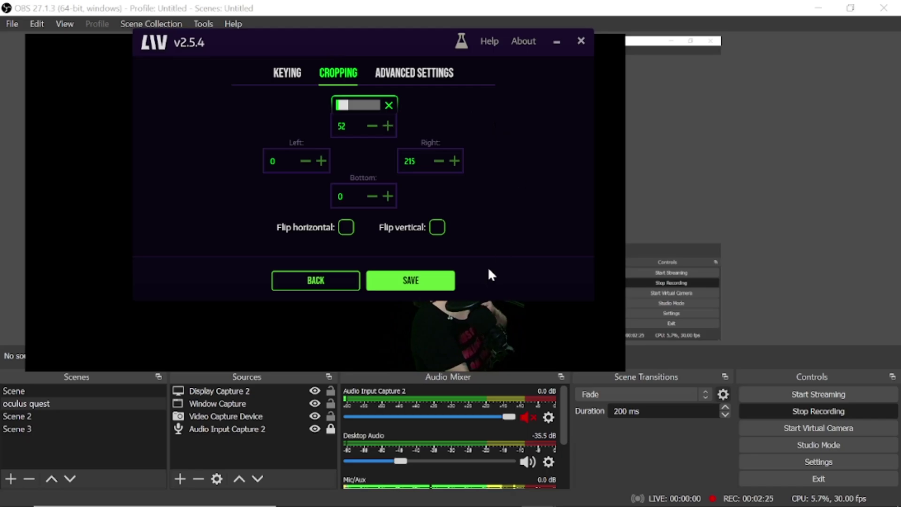
Step: Look over the advanced settings, then lower the green-screen keying threshold to 0.425
{"action": "left_click_drag", "start_coordinate": [368, 49], "coordinate": [227, 201]}
{"action": "left_click", "coordinate": [252, 219]}
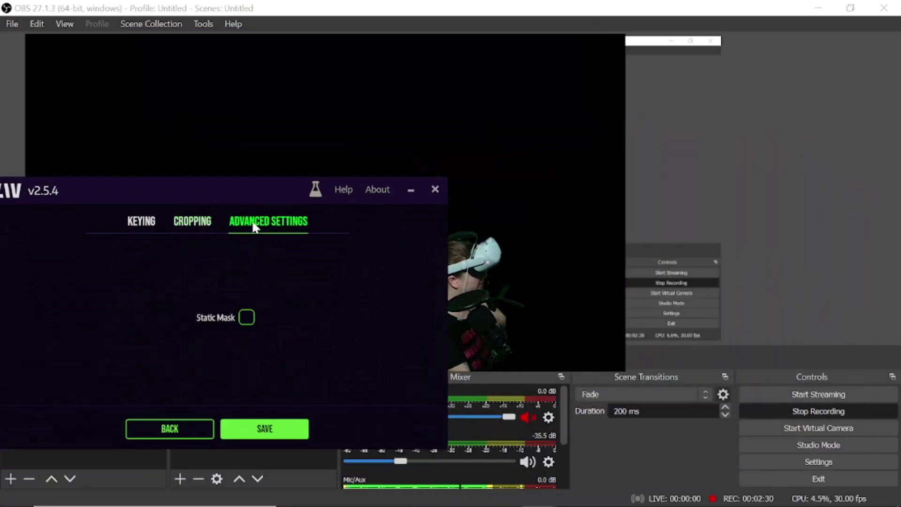
{"action": "left_click", "coordinate": [305, 322]}
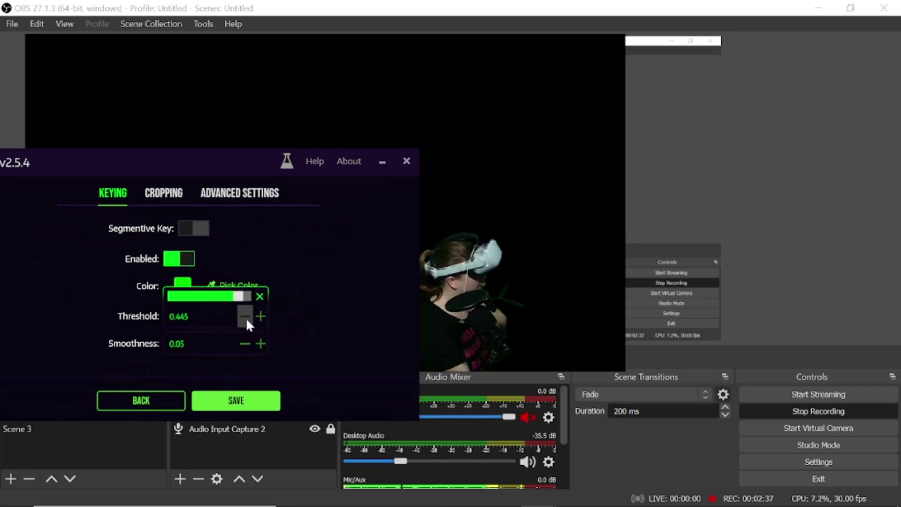
{"action": "left_click", "coordinate": [246, 317]}
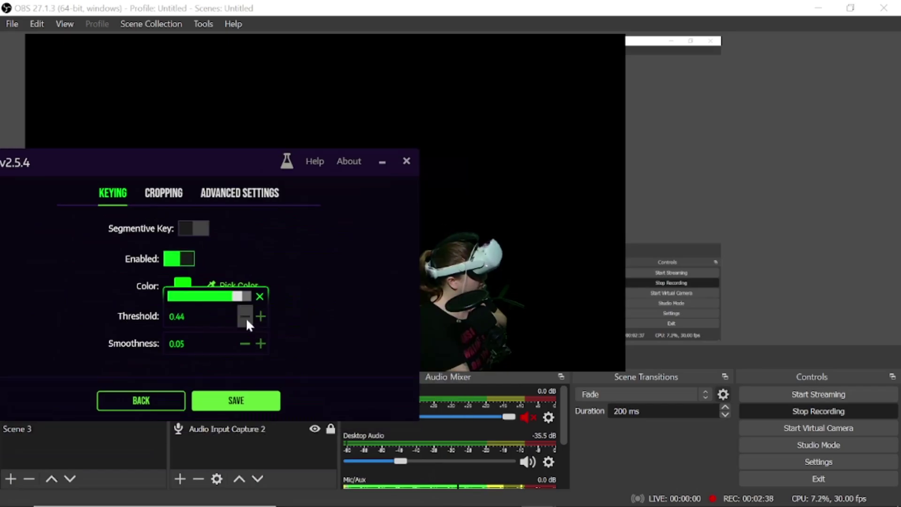
{"action": "left_click", "coordinate": [246, 317]}
{"action": "left_click_drag", "start_coordinate": [249, 166], "coordinate": [673, 295]}
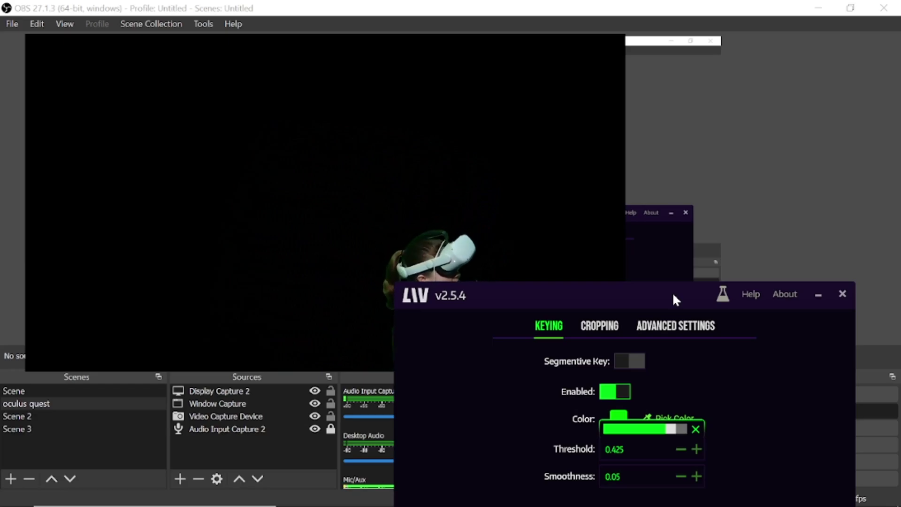
{"action": "left_click_drag", "start_coordinate": [673, 296], "coordinate": [495, 141]}
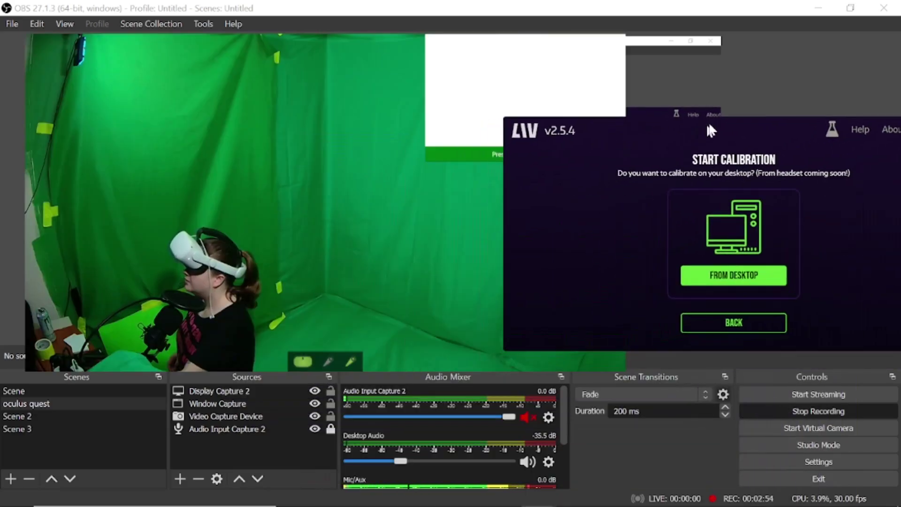
Step: Start the camera calibration from the desktop and move the LIV window clear of the camera view
{"action": "left_click_drag", "start_coordinate": [731, 136], "coordinate": [719, 100]}
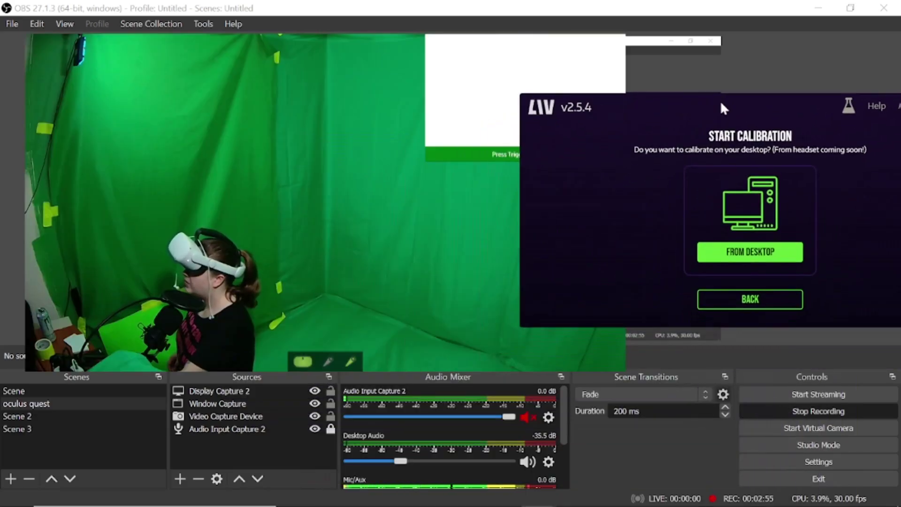
{"action": "left_click", "coordinate": [742, 257]}
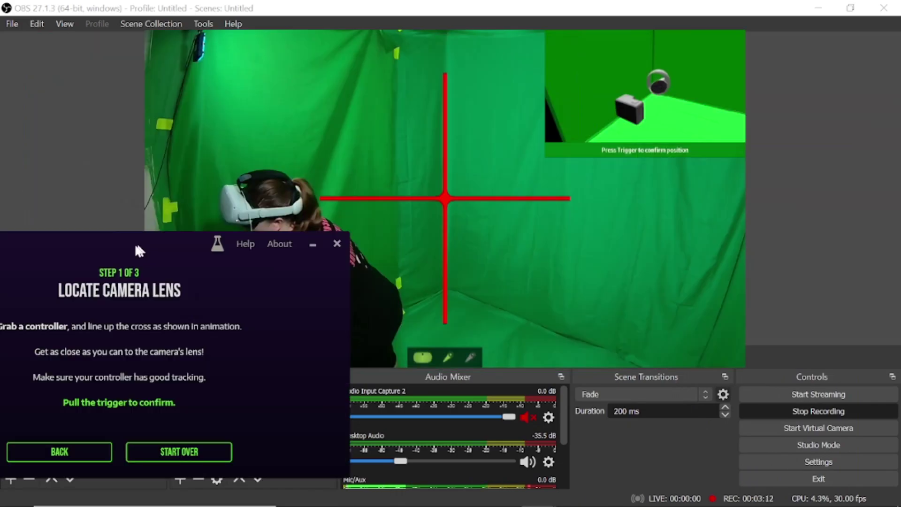
{"action": "left_click_drag", "start_coordinate": [133, 238], "coordinate": [15, 289]}
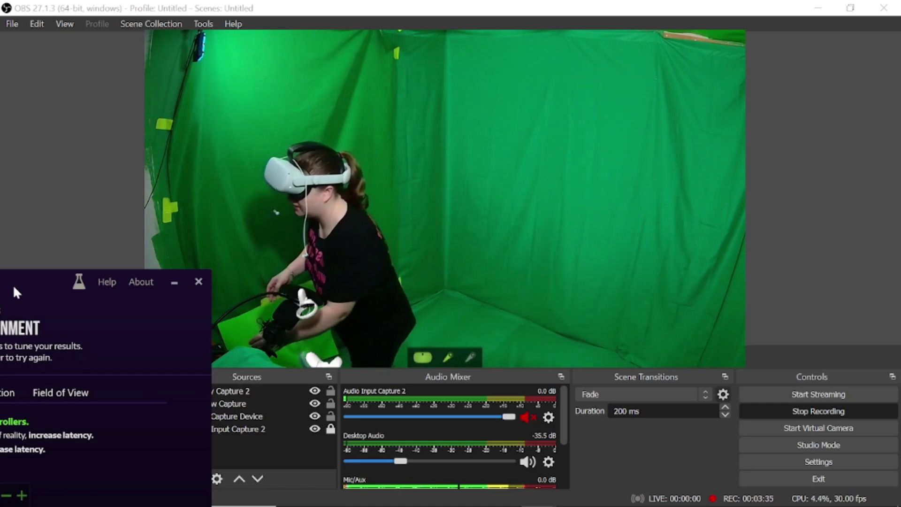
Step: Set the controller latency to 32 ms and confirm the camera alignment after checking the position and rotation adjustments
{"action": "left_click_drag", "start_coordinate": [44, 279], "coordinate": [416, 116]}
{"action": "left_click", "coordinate": [386, 336]}
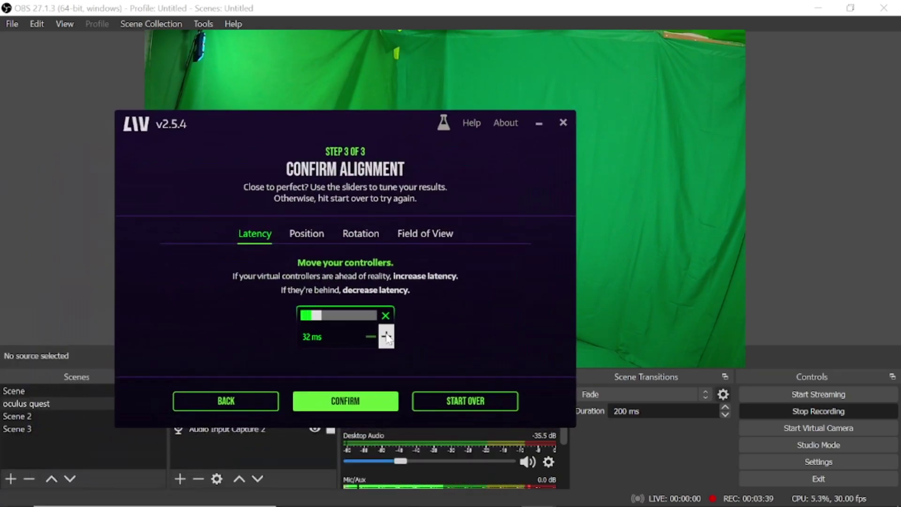
{"action": "left_click", "coordinate": [305, 233]}
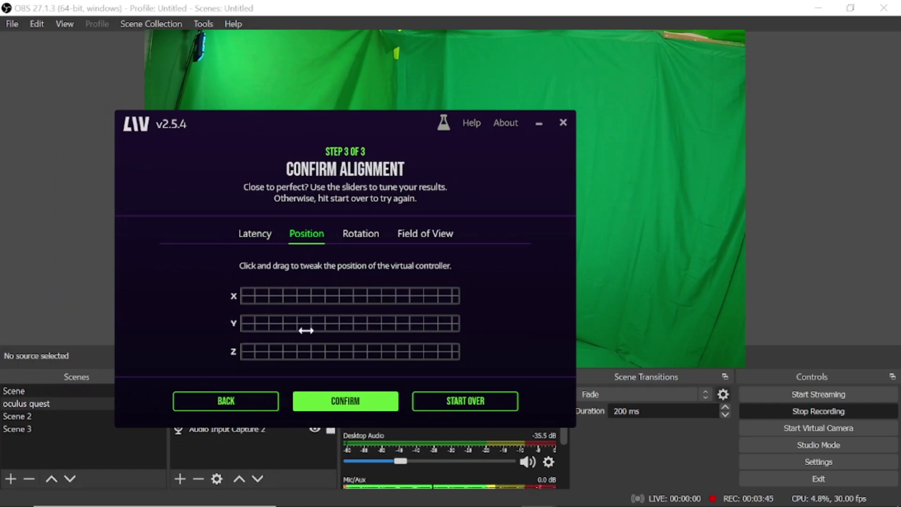
{"action": "left_click_drag", "start_coordinate": [323, 155], "coordinate": [587, 137]}
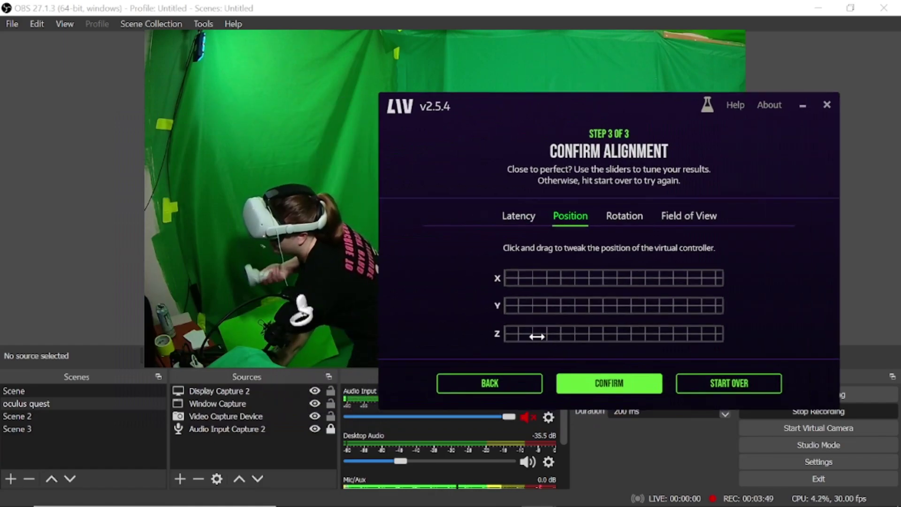
{"action": "left_click", "coordinate": [611, 215]}
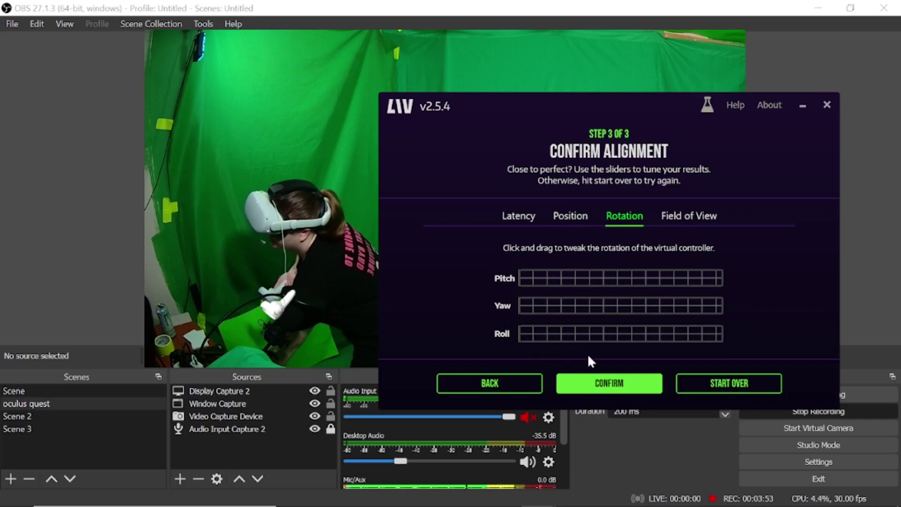
{"action": "left_click", "coordinate": [619, 389]}
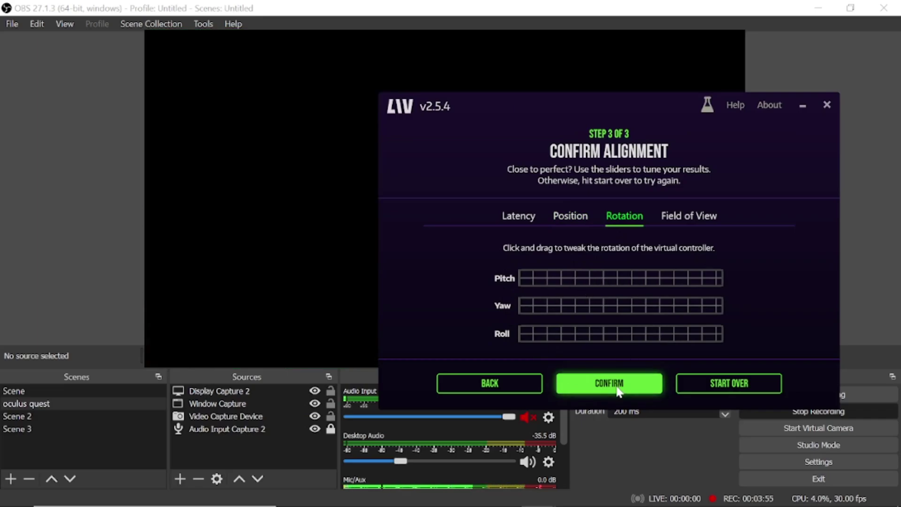
Step: Start capturing from the Quest 2 and minimise the LIV window to clear the OBS preview
{"action": "left_click", "coordinate": [610, 321]}
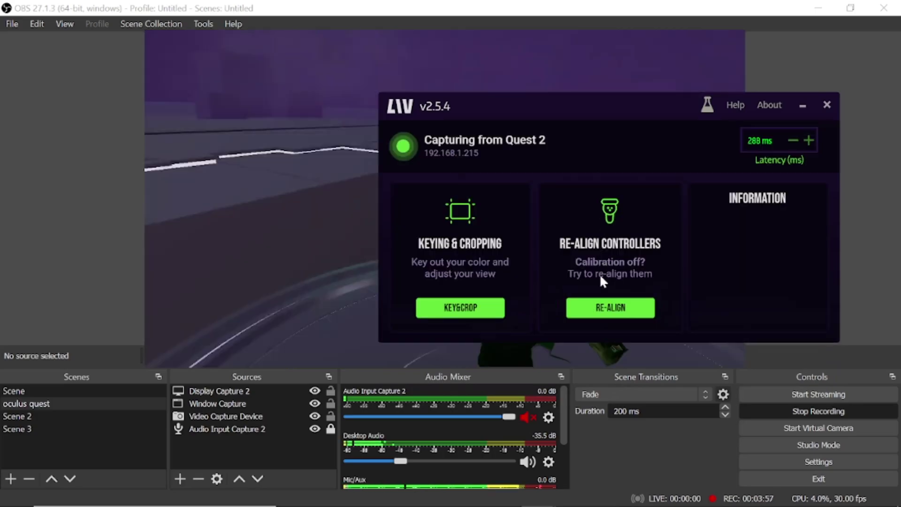
{"action": "left_click_drag", "start_coordinate": [595, 123], "coordinate": [193, 232]}
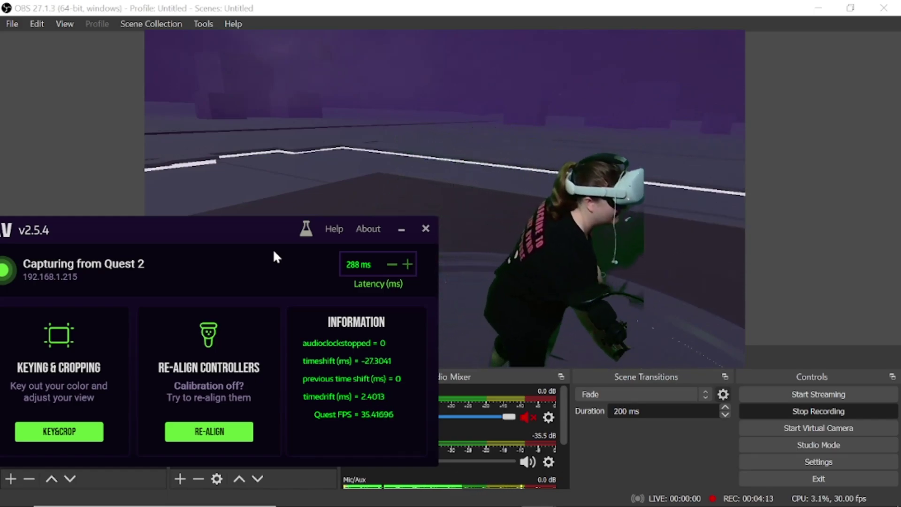
{"action": "left_click", "coordinate": [401, 229]}
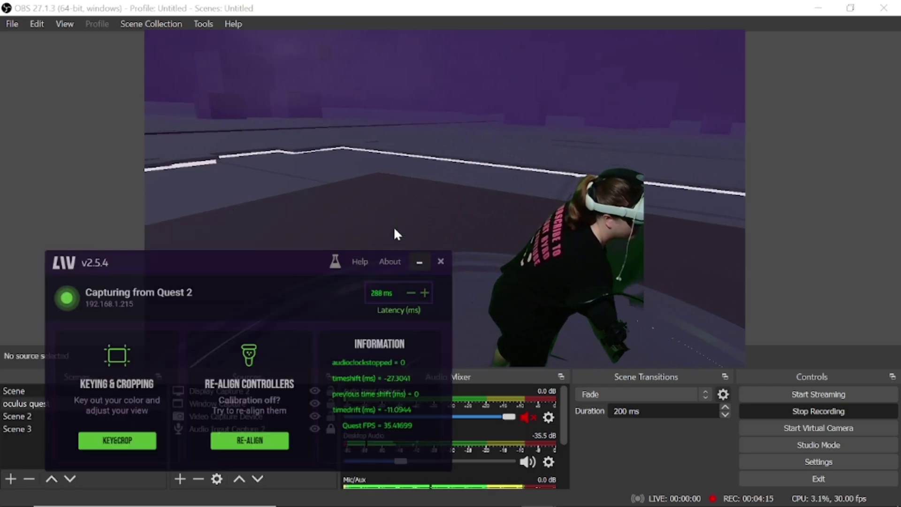